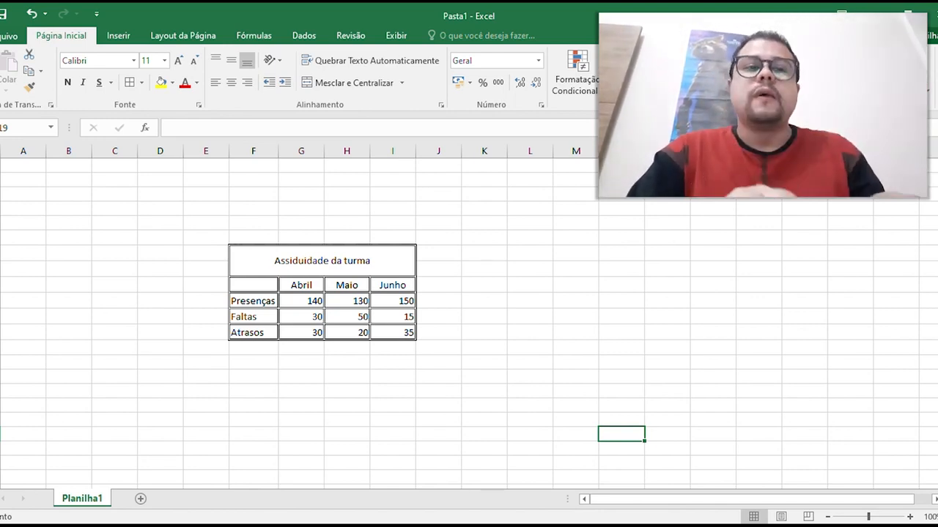
Insert a default clustered column chart of the Abril–Junho attendance data, excluding the title row, and place it just right of the table
left_click_drag(259, 286, 402, 334)
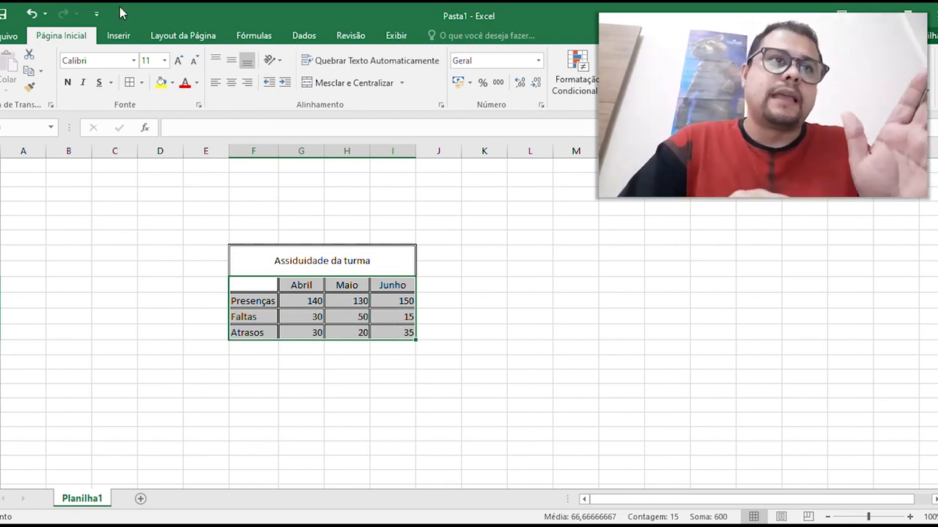
left_click(119, 37)
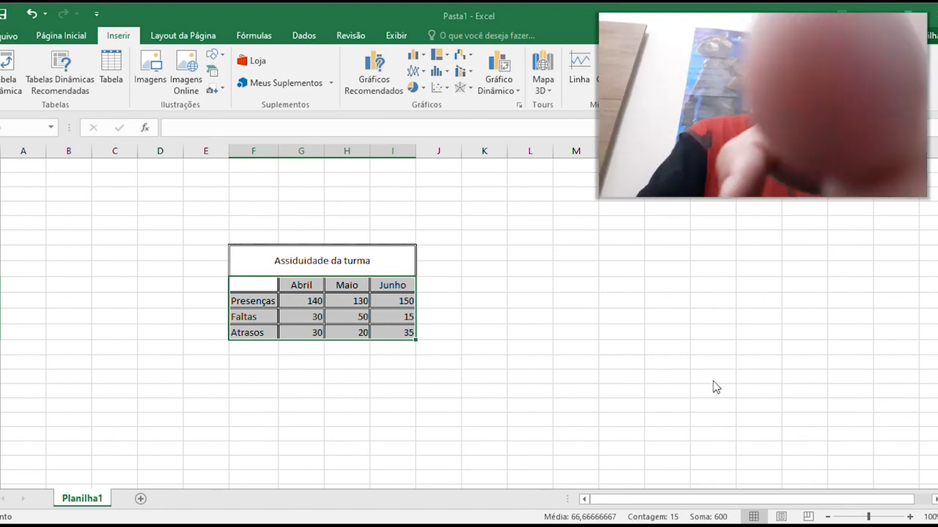
key("alt+F1")
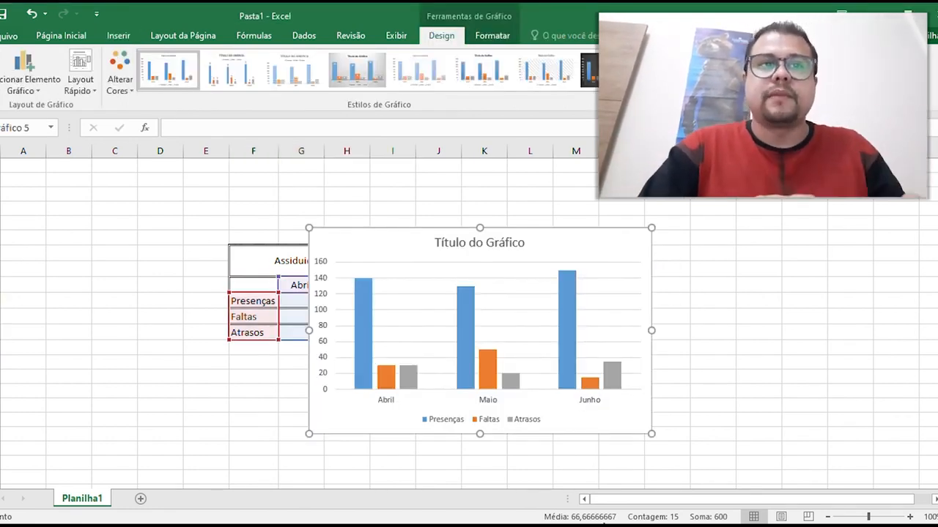
left_click_drag(354, 247, 477, 249)
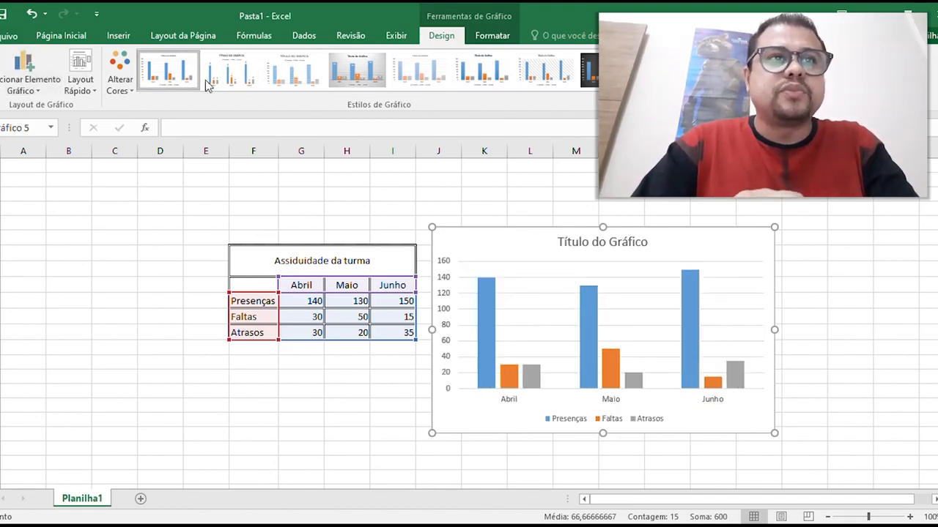
Apply the grey gradient style with data labels to the column chart and title it "Assiduidade da turma"
left_click(364, 75)
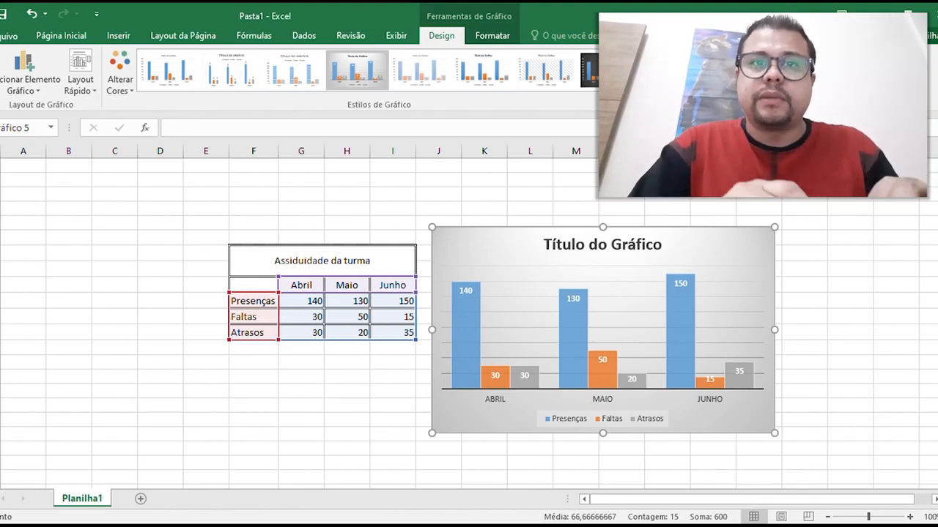
double_click(630, 244)
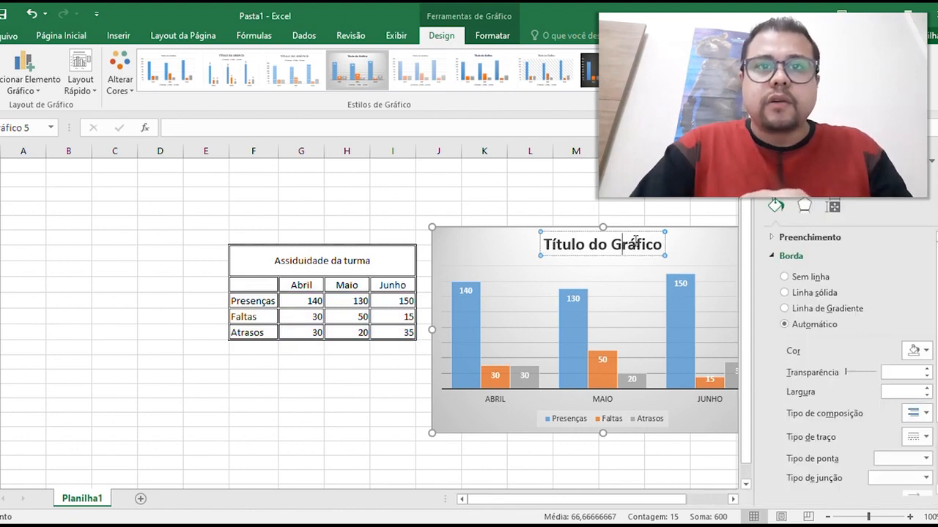
triple_click(635, 242)
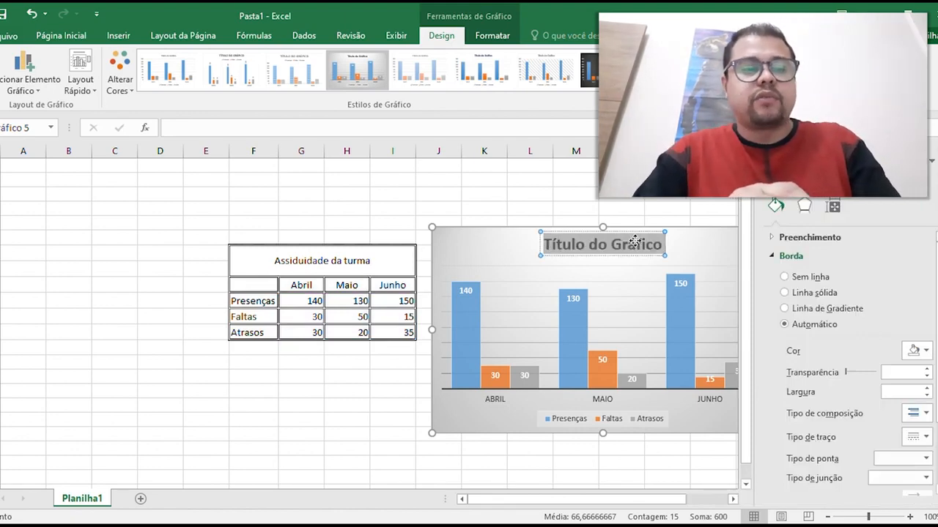
type("Assi")
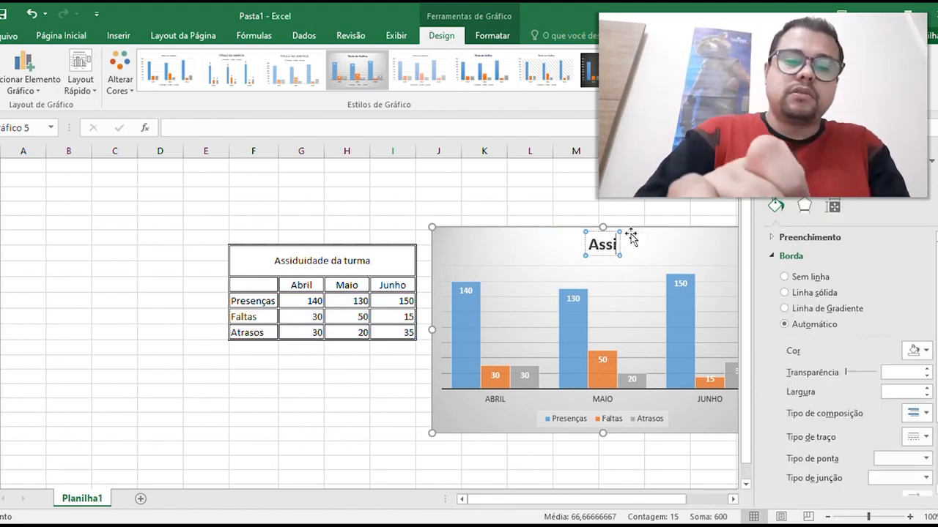
type("duidade da t")
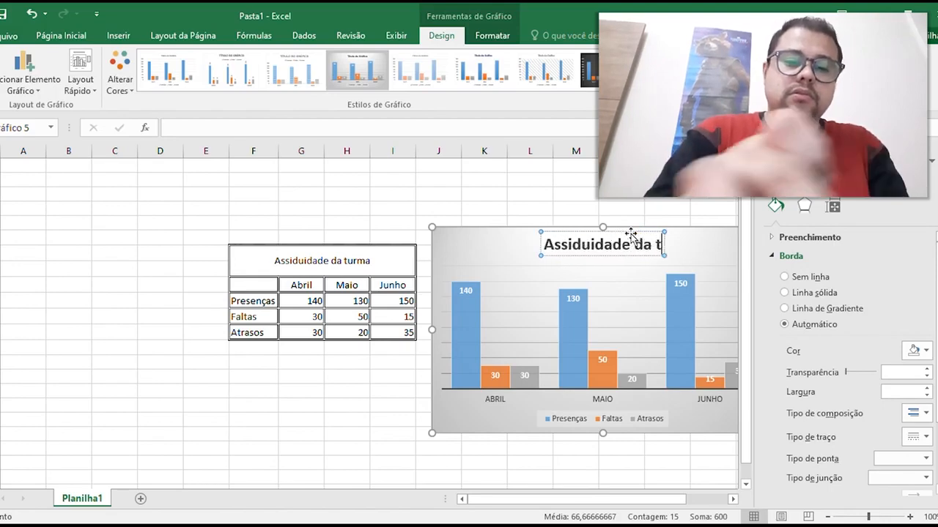
type("urn")
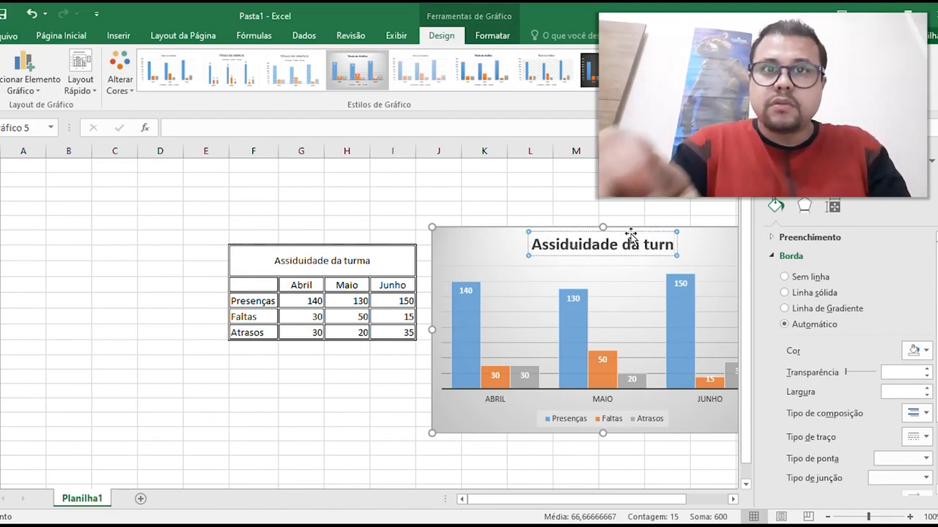
key("BackSpace")
type("ma")
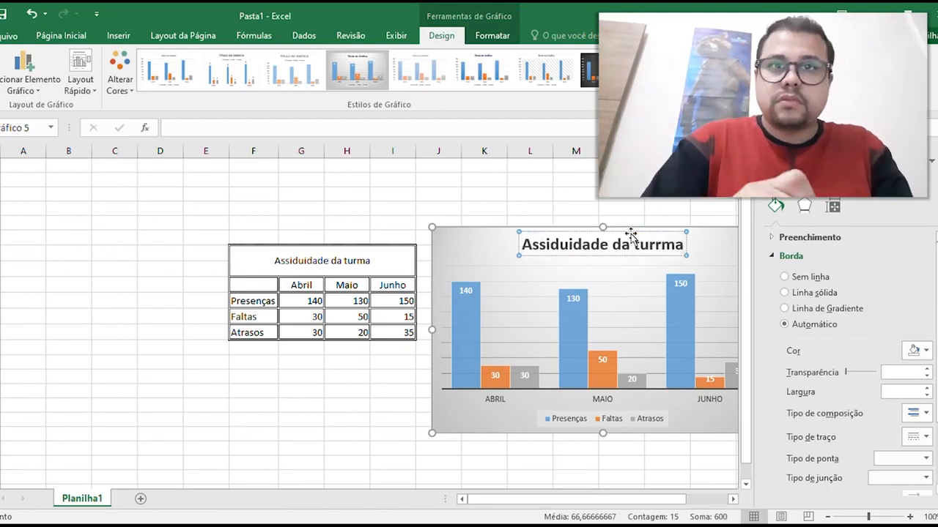
key("BackSpace")
key("BackSpace")
key("BackSpace")
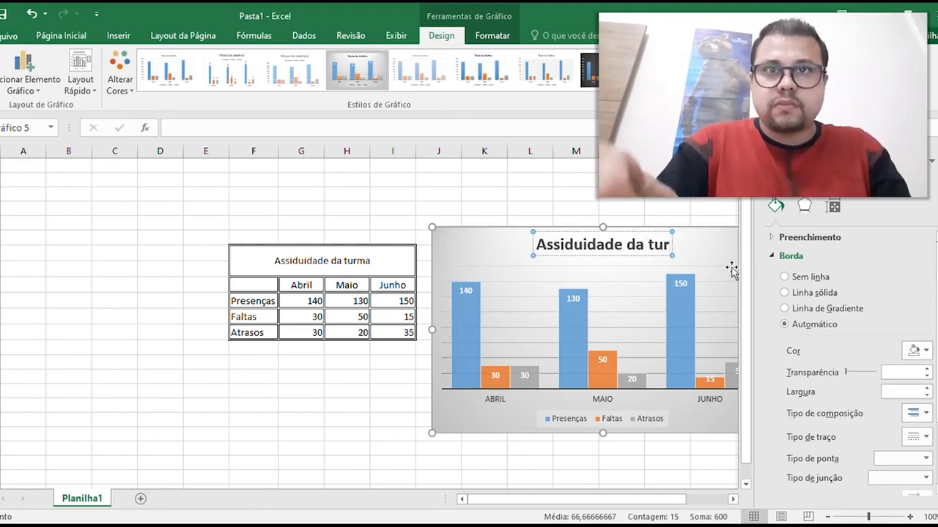
type("rma")
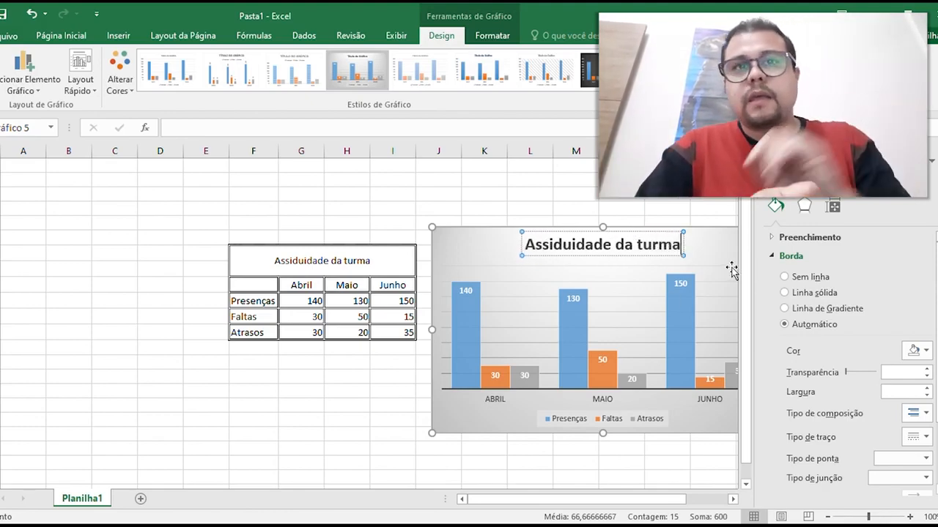
left_click(716, 268)
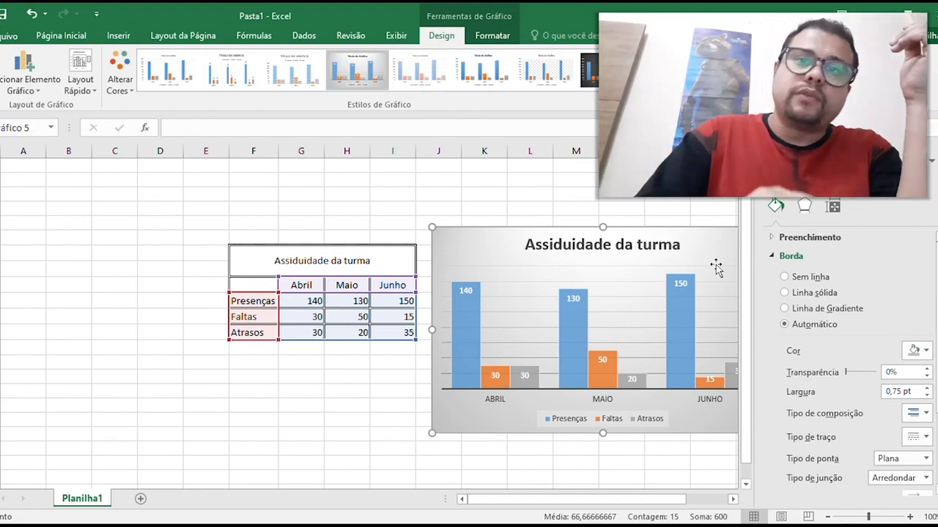
Delete the column chart from the sheet
key("Delete")
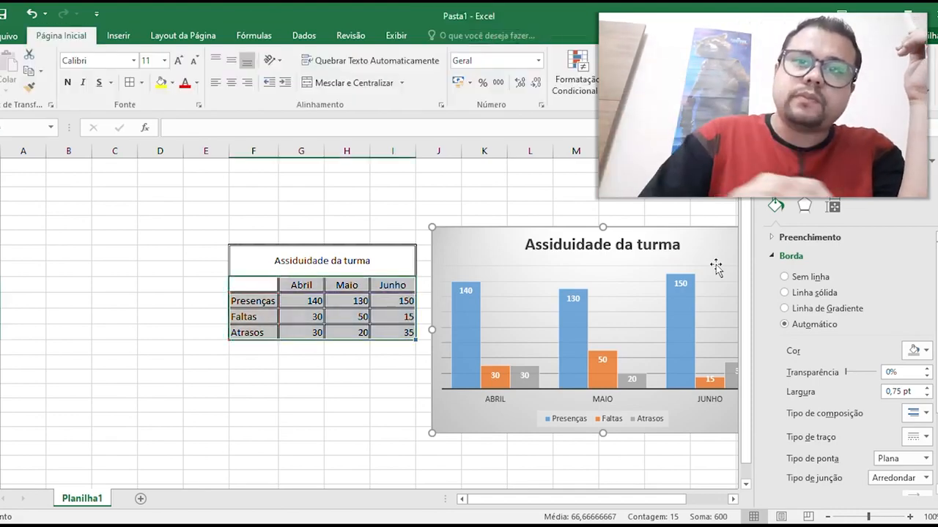
left_click(588, 276)
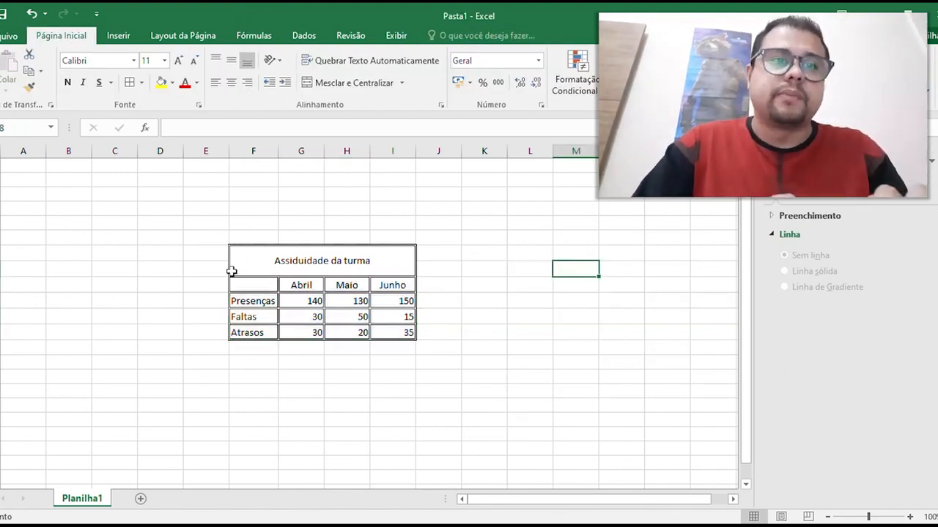
Insert a 3-D pie chart from the table's title, month and Presenças rows, and move it to the right of the table
left_click_drag(261, 264, 395, 313)
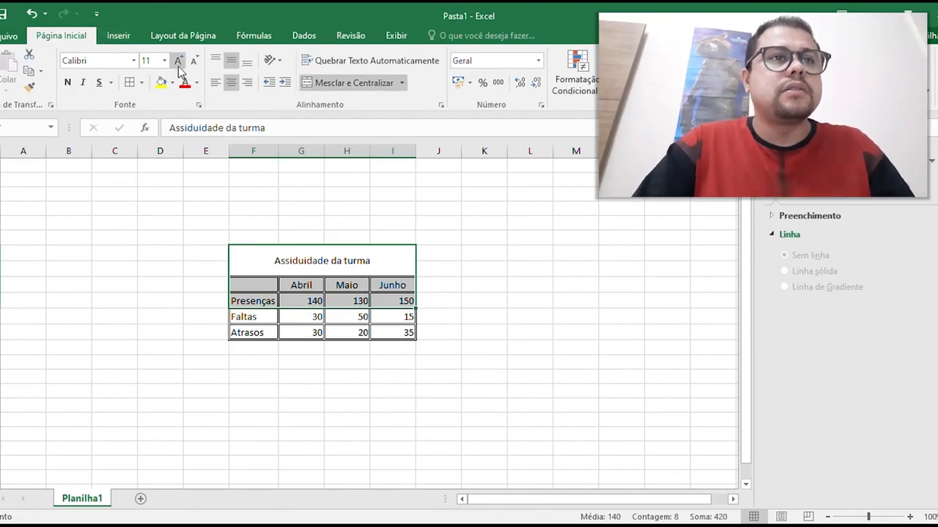
left_click(117, 35)
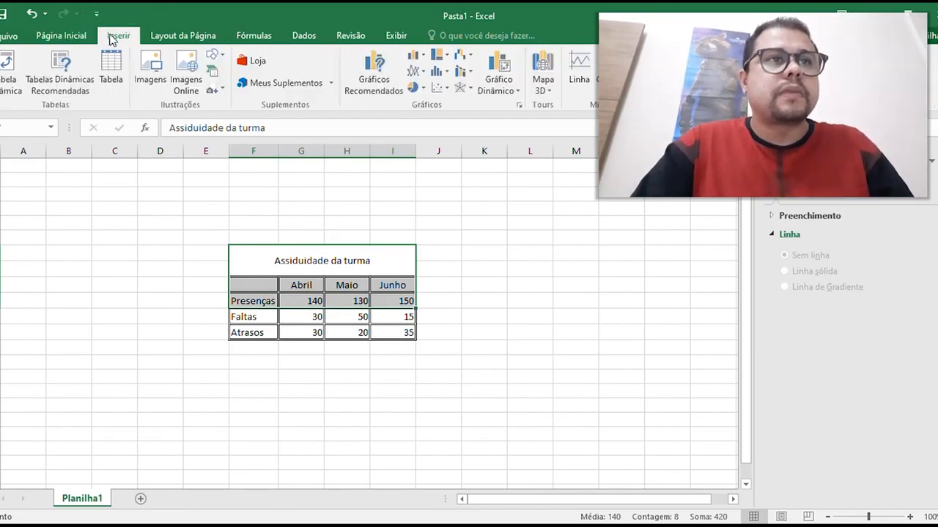
left_click(413, 92)
left_click(431, 186)
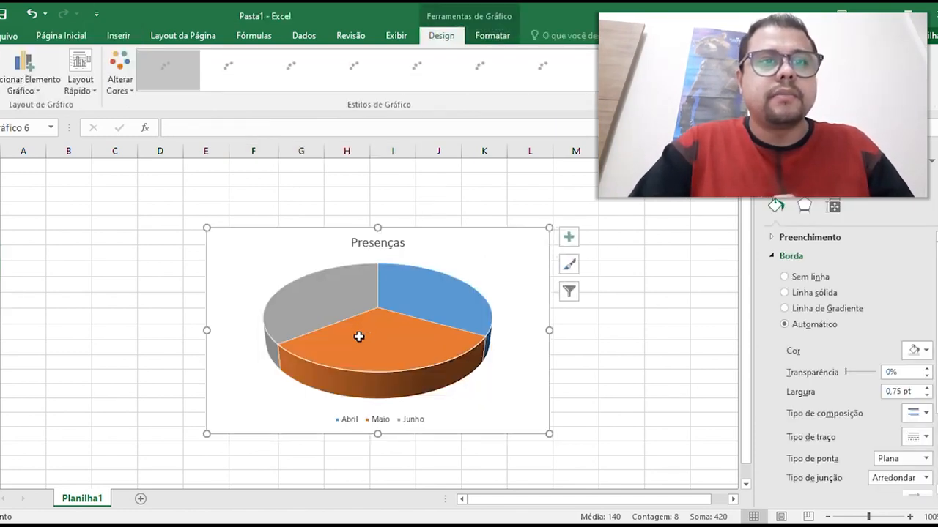
left_click(366, 290)
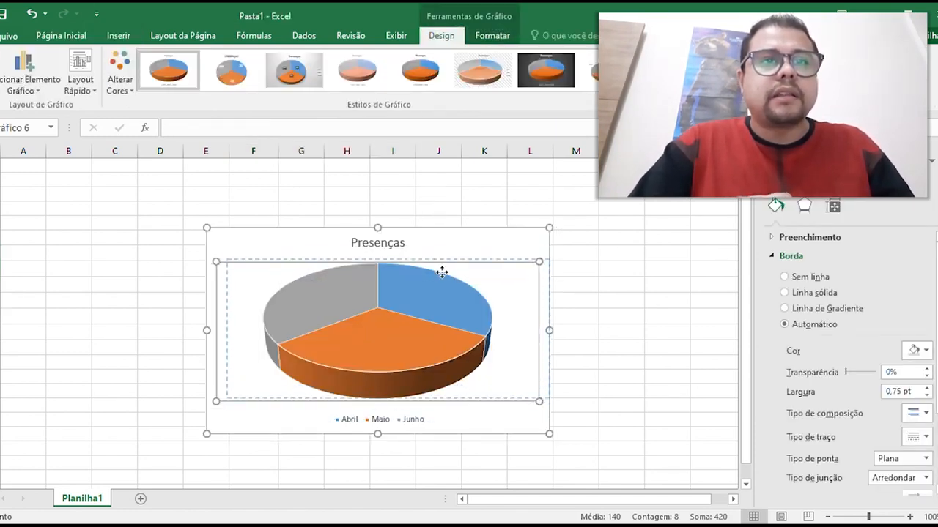
left_click(480, 247)
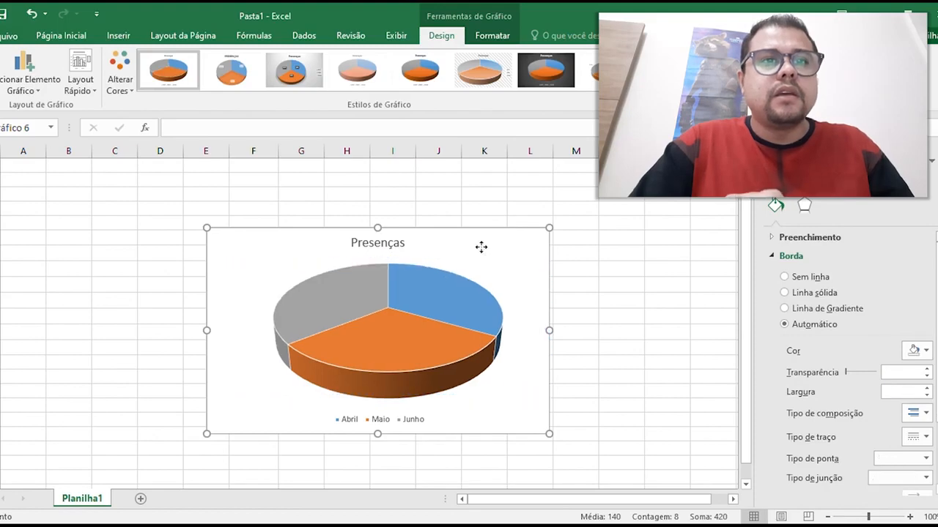
left_click_drag(481, 247, 722, 224)
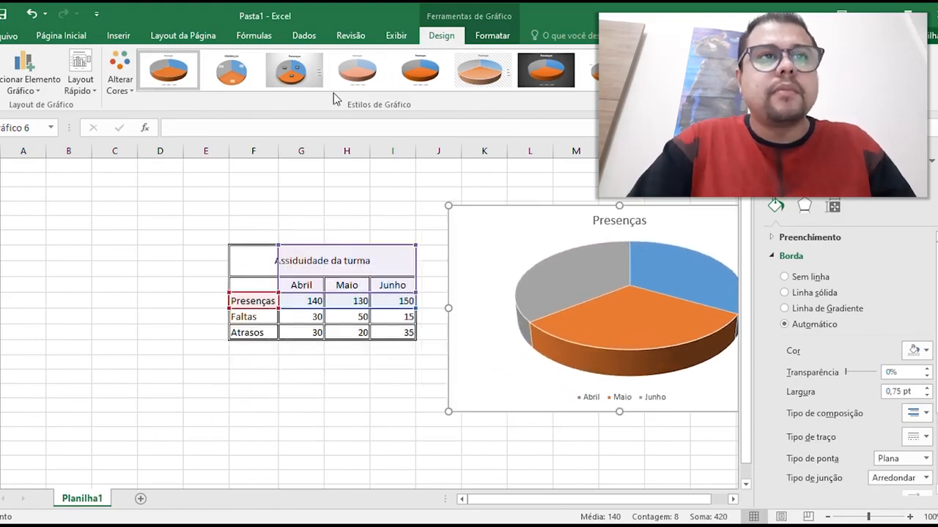
Apply the grey gradient style with percentage labels to the pie chart, and reposition it beside the table with the formatting pane closed
left_click(287, 79)
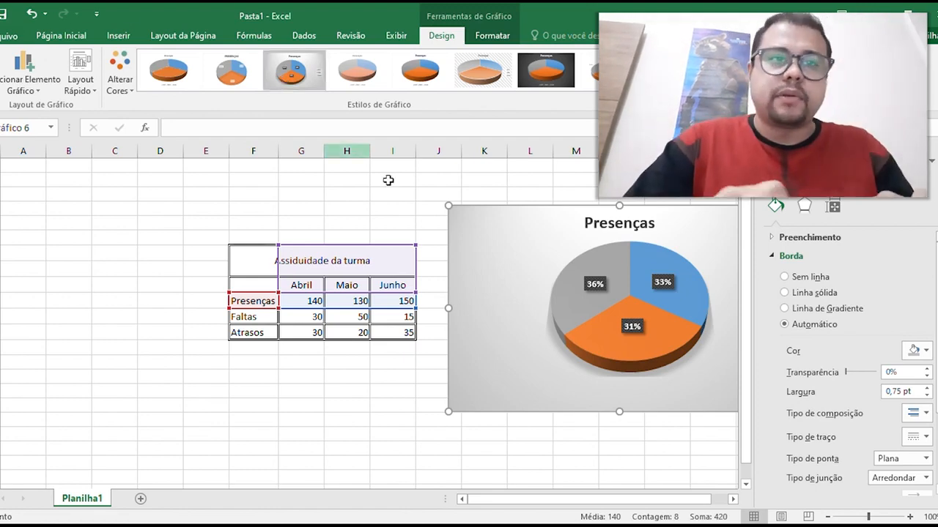
left_click_drag(545, 243, 506, 181)
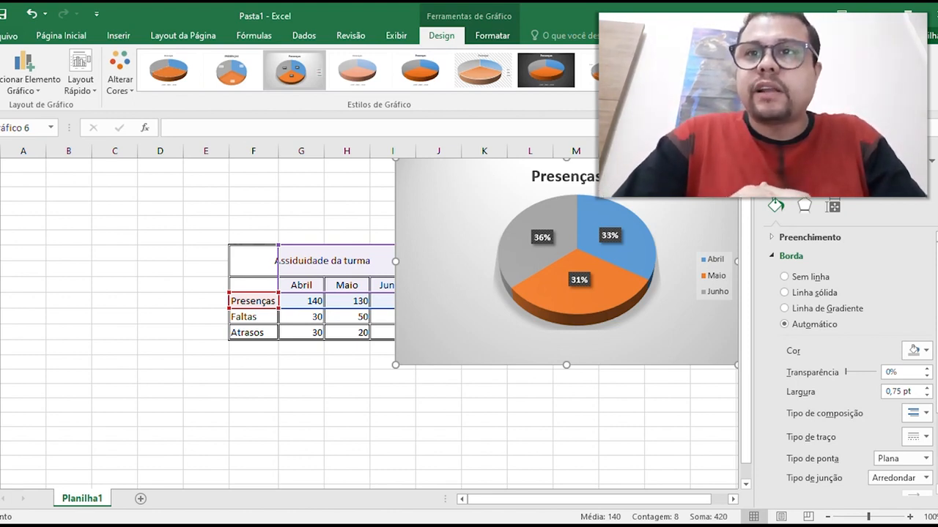
left_click(937, 160)
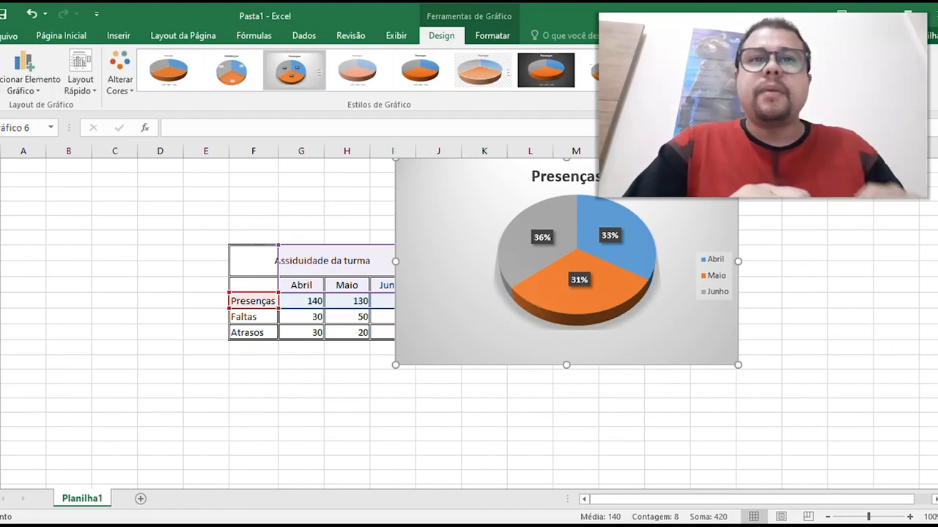
left_click_drag(684, 198, 710, 242)
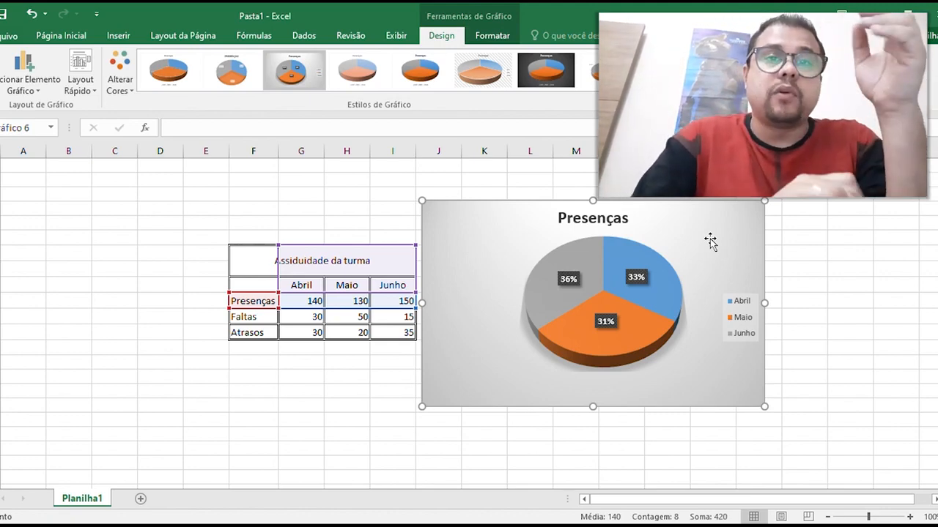
Undo the pie chart's repositioning, styling and insertion
key("ctrl+z")
key("ctrl+z")
key("ctrl+z")
key("ctrl+z")
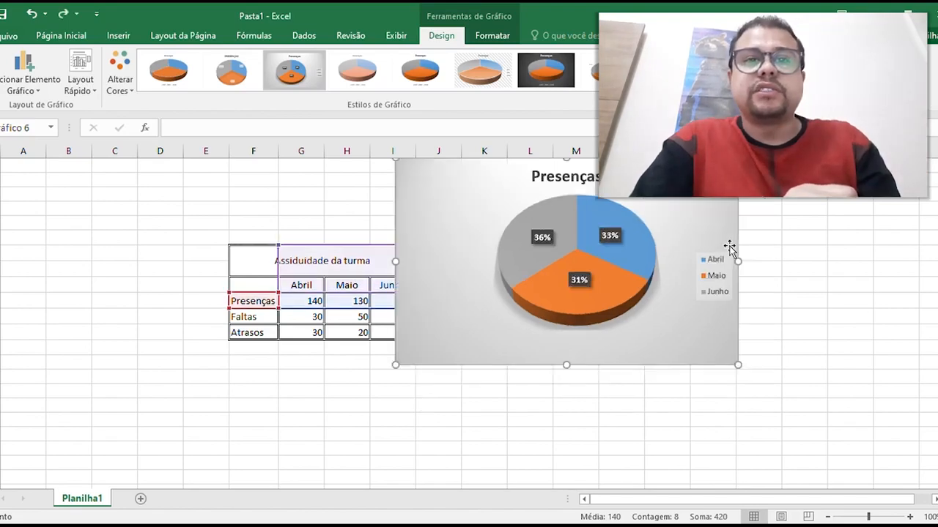
key("ctrl+z")
key("ctrl+z")
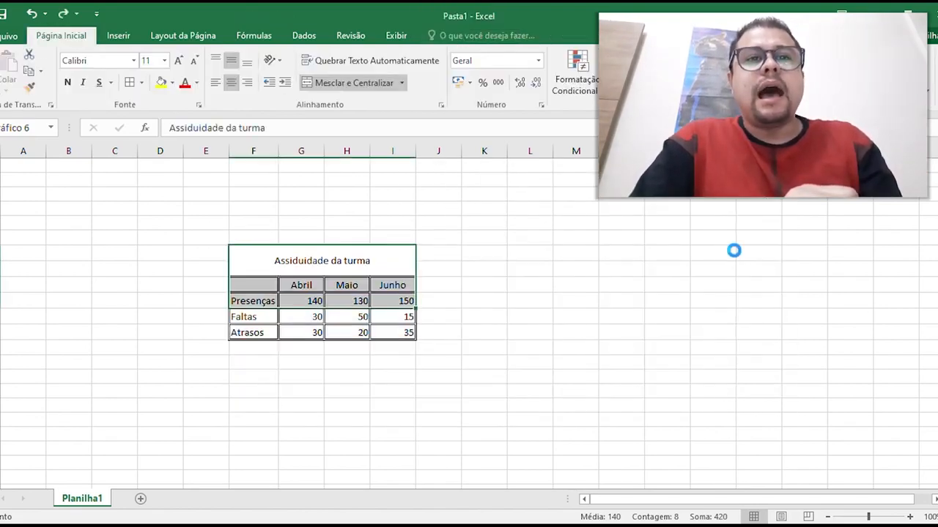